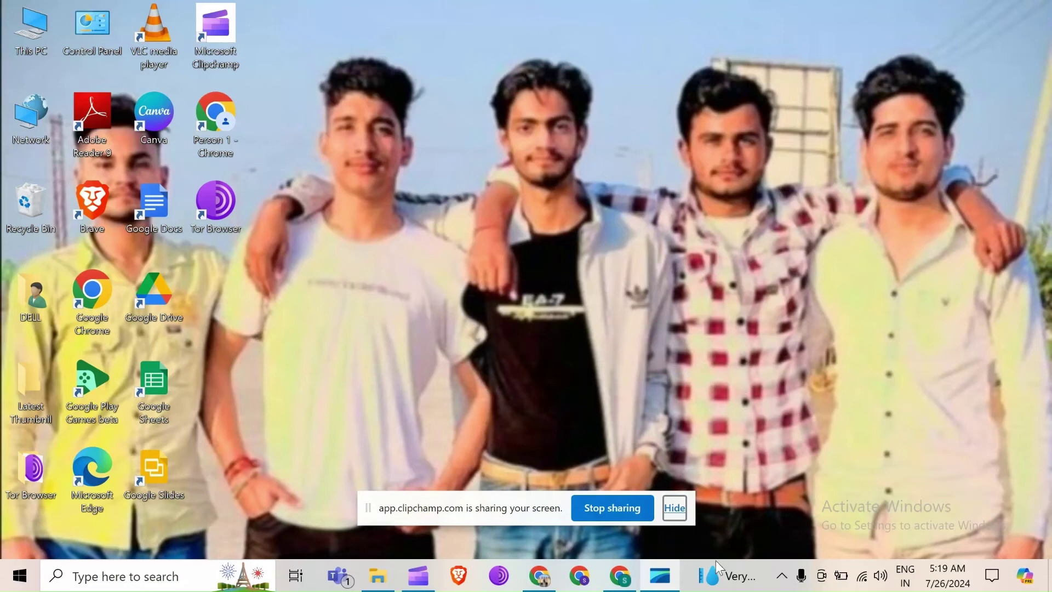
Hide the Clipchamp sharing bar and bring forward the Chrome window playing the Twitch stream.
left_click(676, 509)
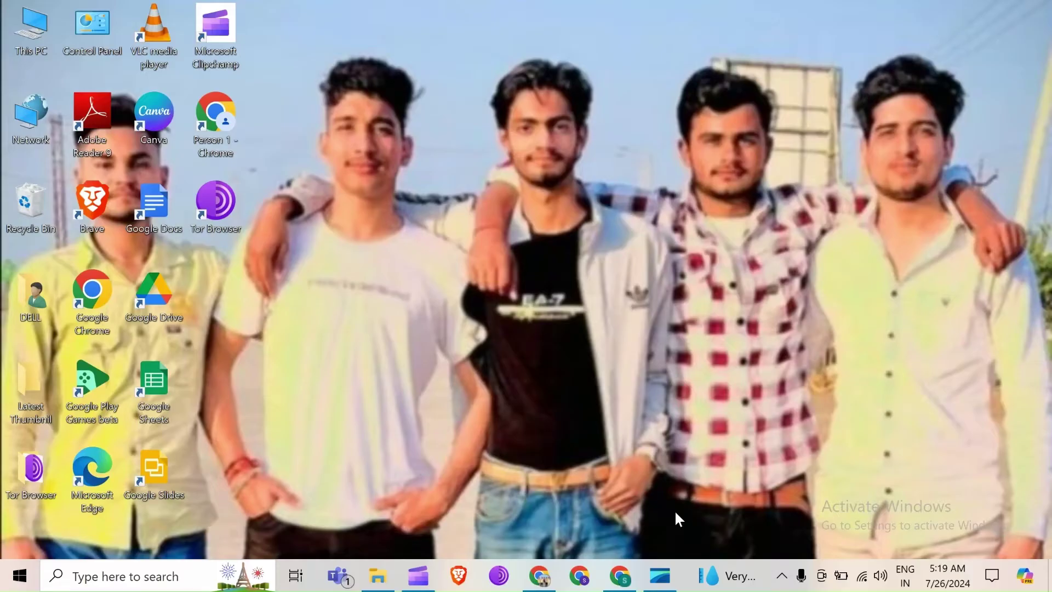
left_click(619, 578)
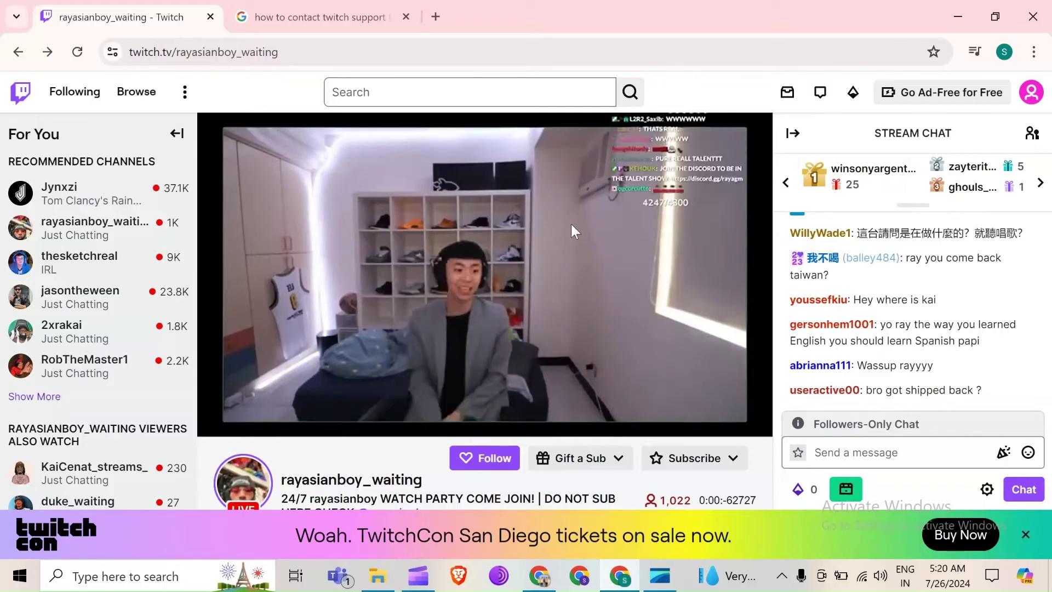
Close the Chrome window showing the Twitch stream with its X button.
mouse_move(581, 165)
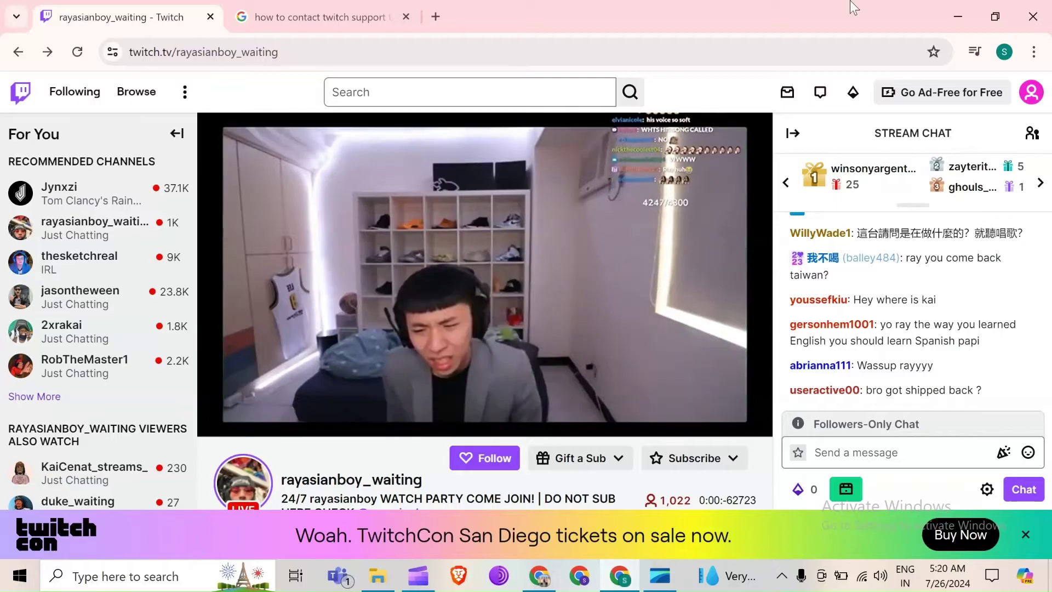
left_click(1034, 8)
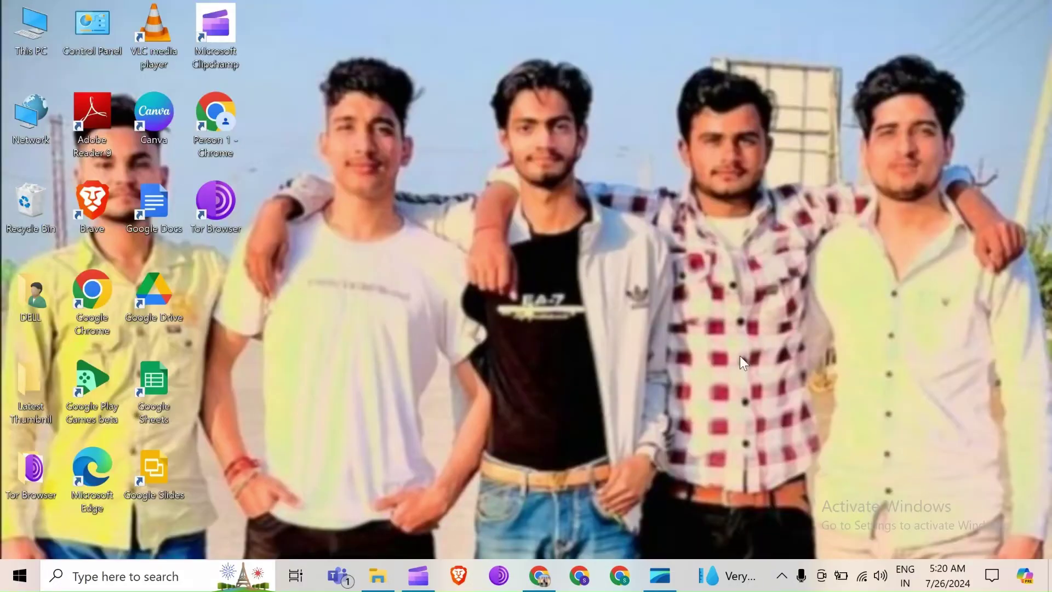
Relaunch Chrome from the taskbar and maximize it on the Twitch channel page.
left_click(620, 570)
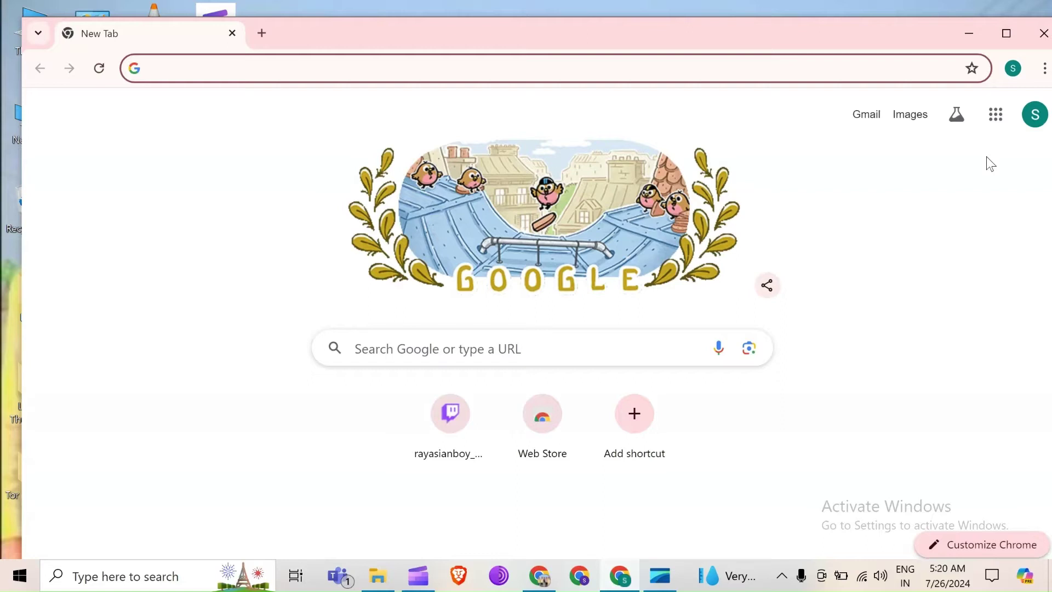
left_click(1012, 25)
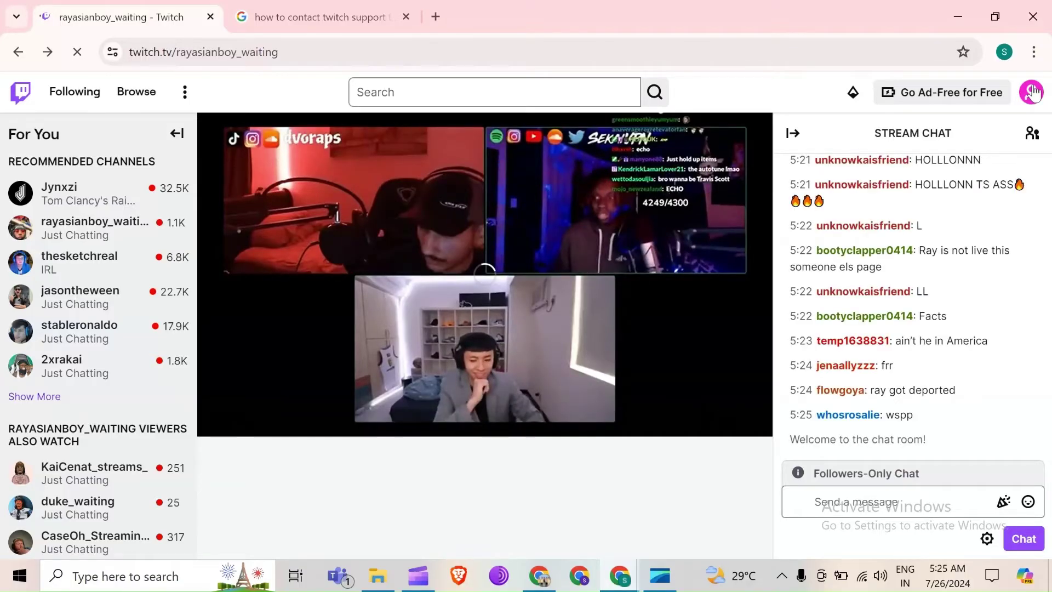
Go to Creator Dashboard from the profile avatar menu.
left_click(1033, 92)
left_click(963, 246)
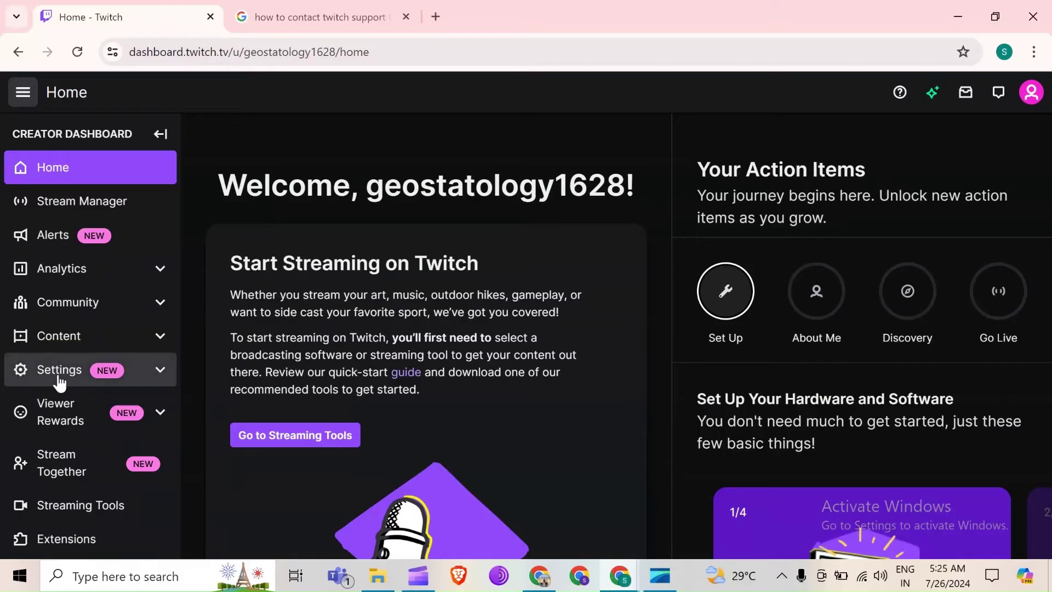
Open Settings > Extensions in the dashboard and scroll down to the Viewer Engagement section.
left_click(60, 381)
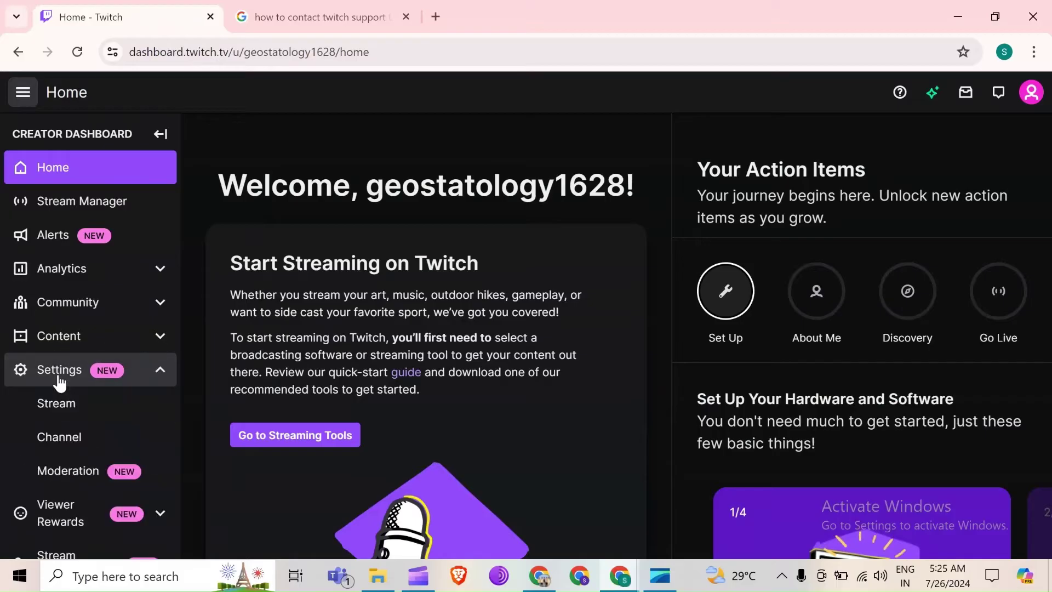
scroll(66, 450, "down", 3)
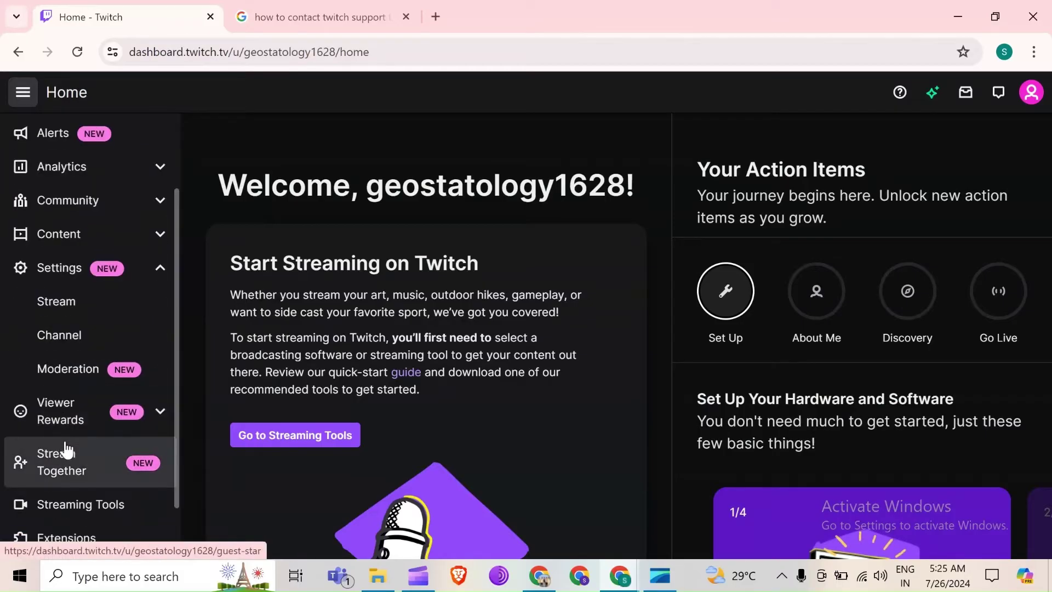
scroll(66, 449, "down", 1)
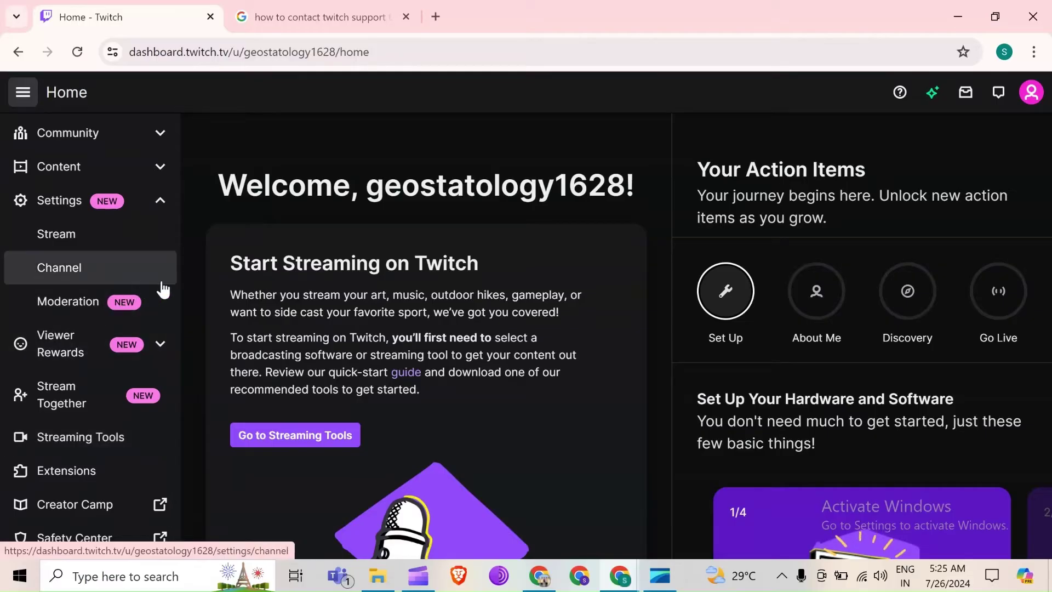
left_click(154, 212)
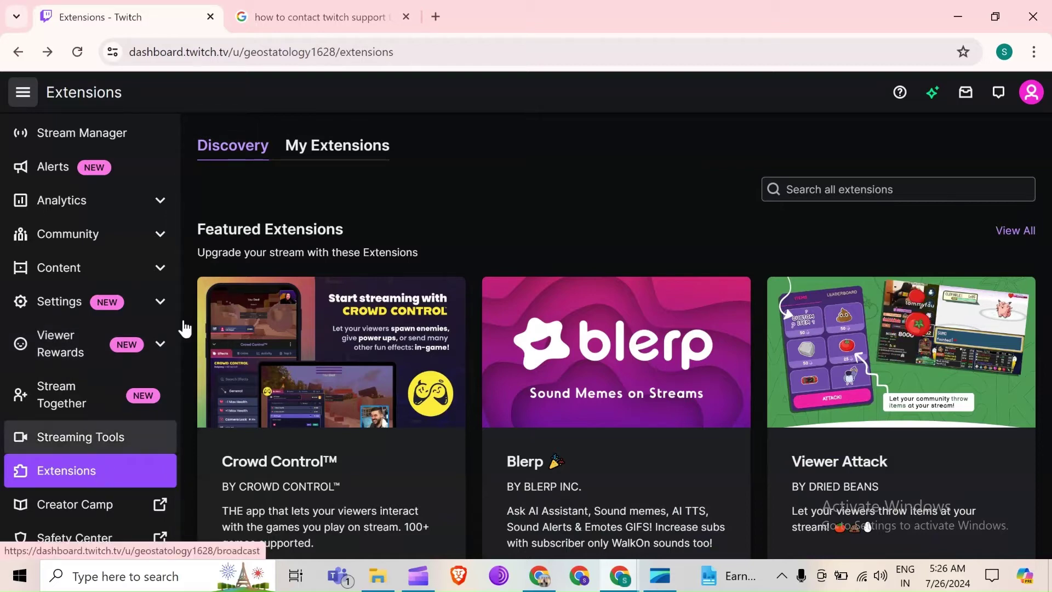
scroll(405, 366, "down", 5)
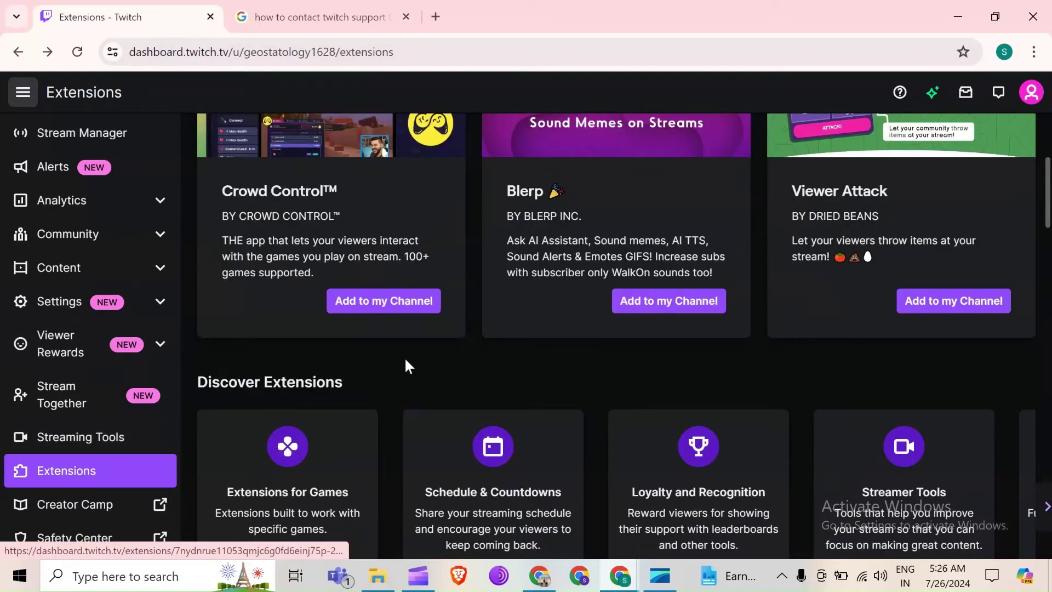
scroll(406, 366, "down", 12)
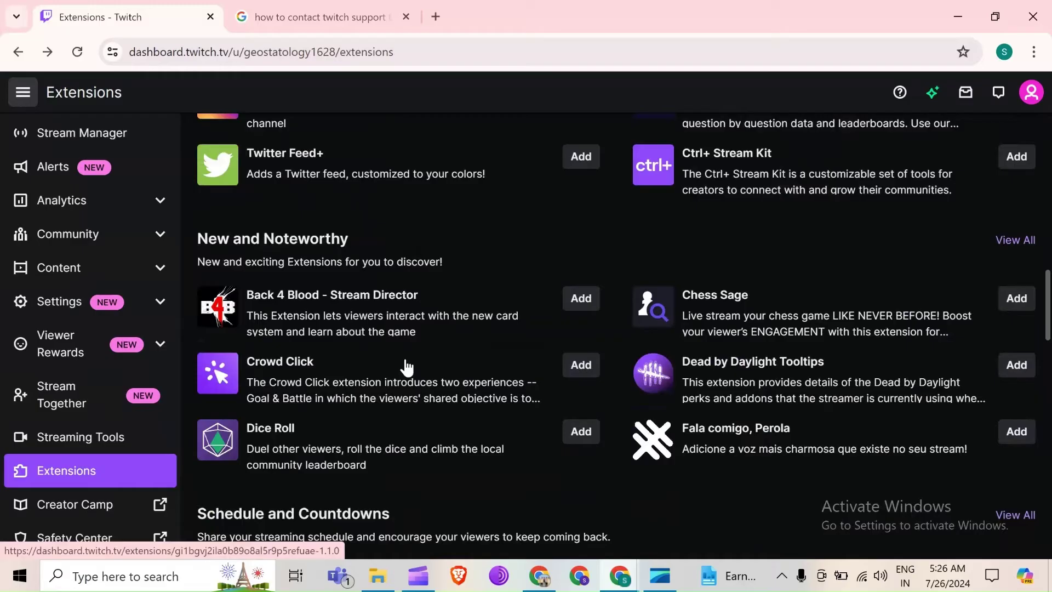
scroll(406, 366, "down", 8)
scroll(406, 366, "down", 5)
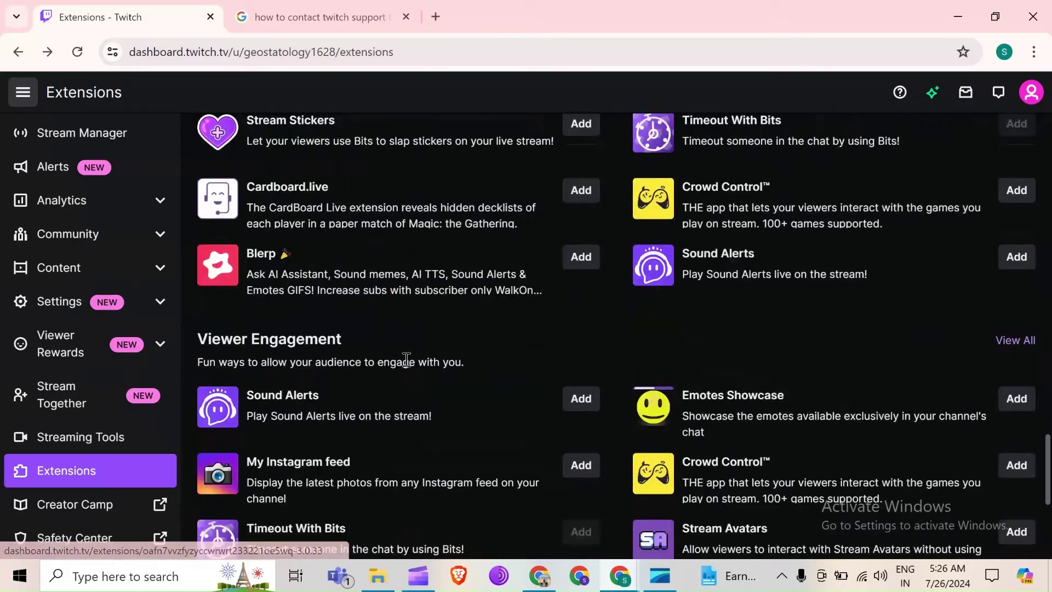
scroll(406, 367, "down", 2)
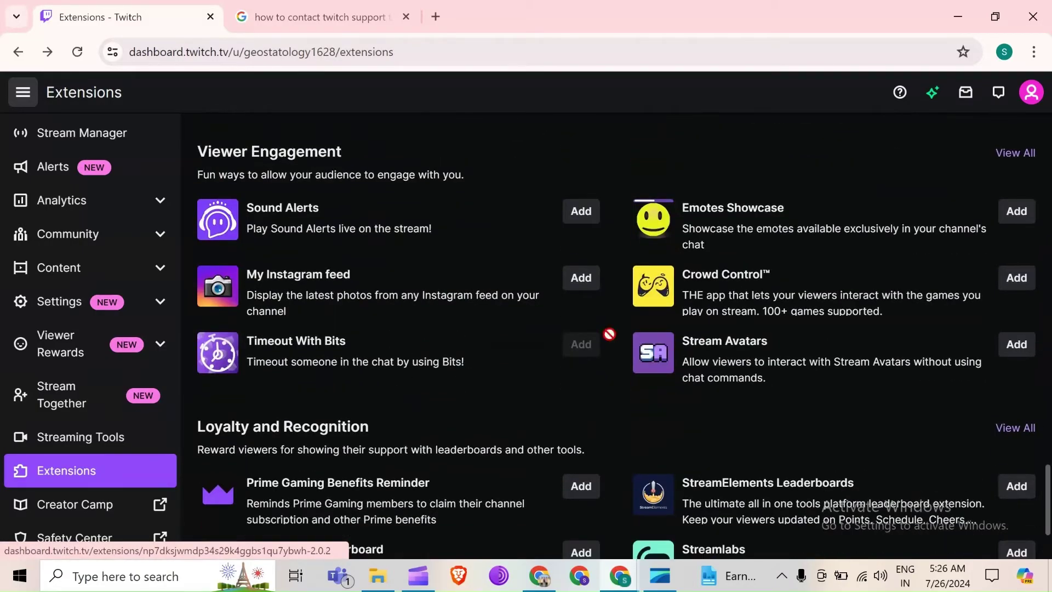
Add Emotes Showcase, then activate it with 'Add as a new panel'.
left_click(1020, 213)
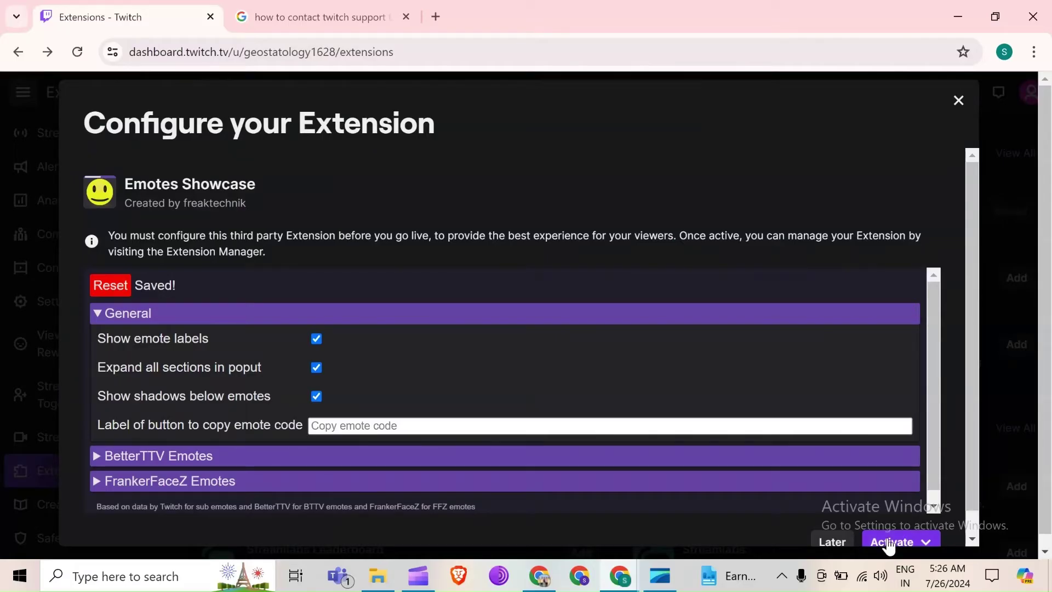
left_click(888, 543)
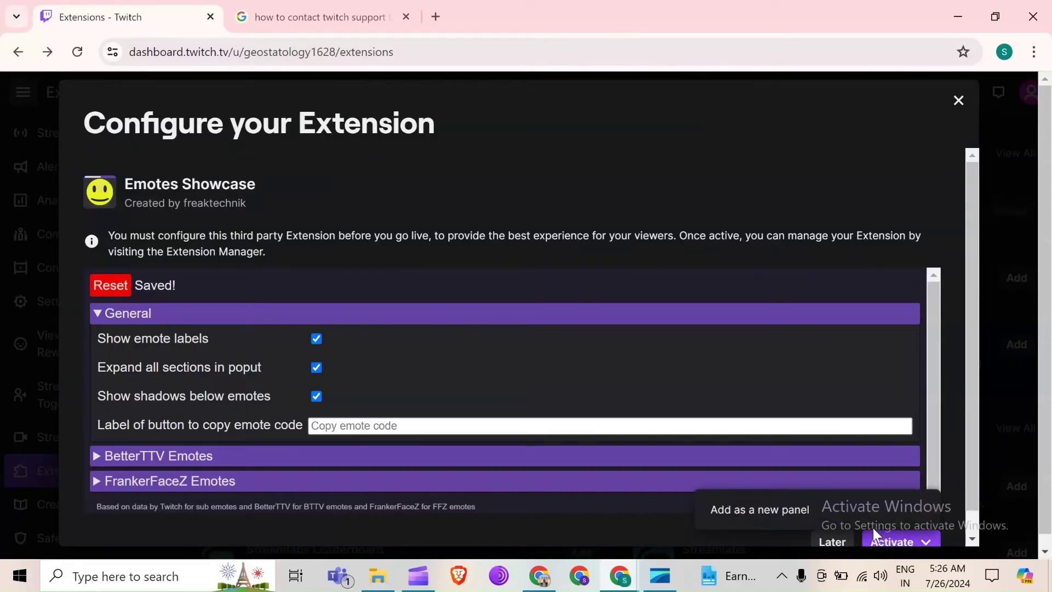
left_click(784, 509)
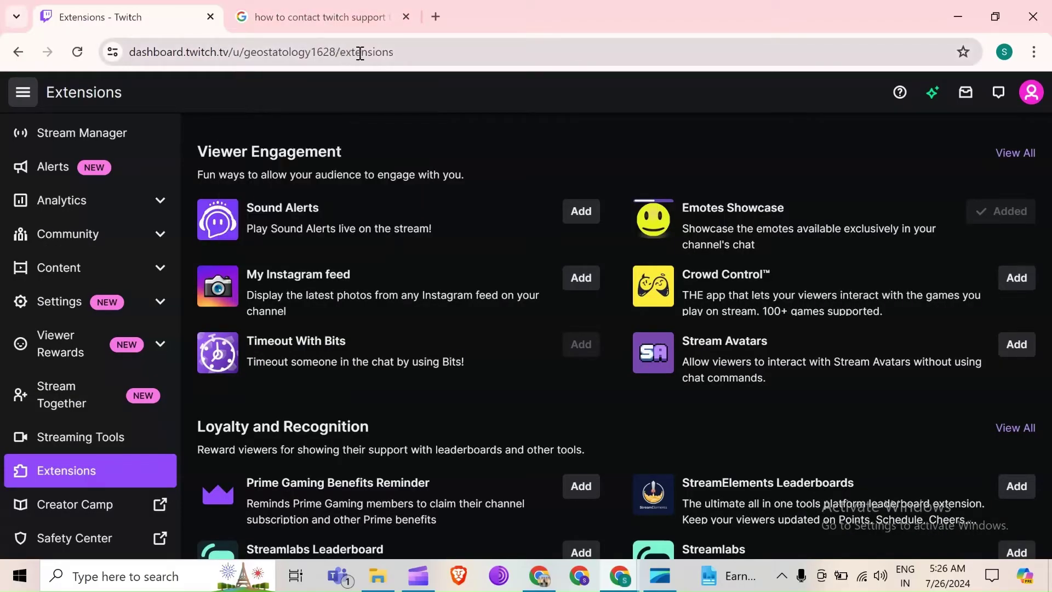
In a new tab, open Delete browsing data from Chrome's menu, then cancel it.
left_click(436, 17)
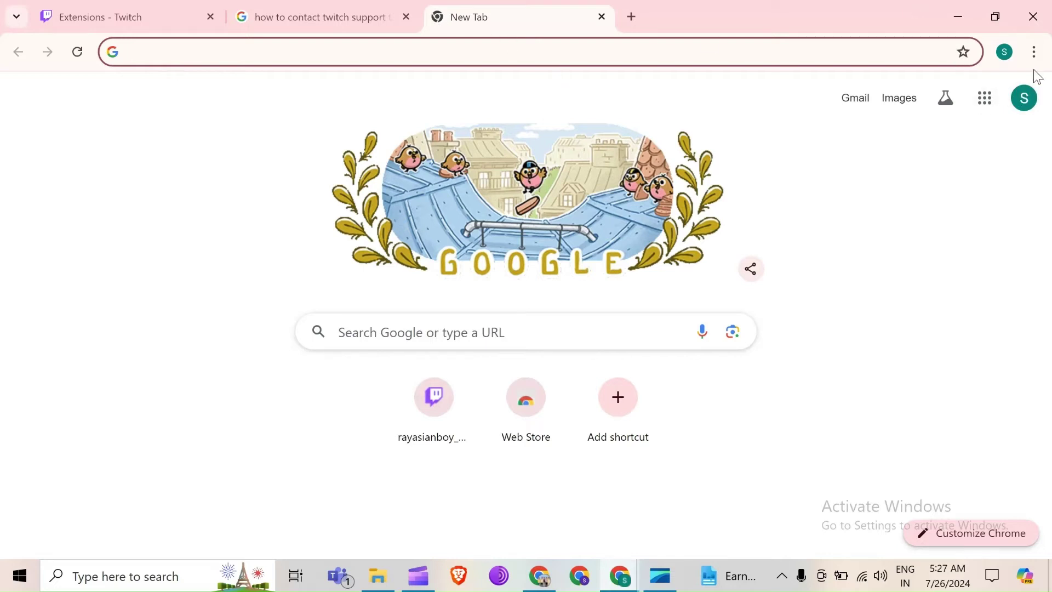
left_click(1036, 52)
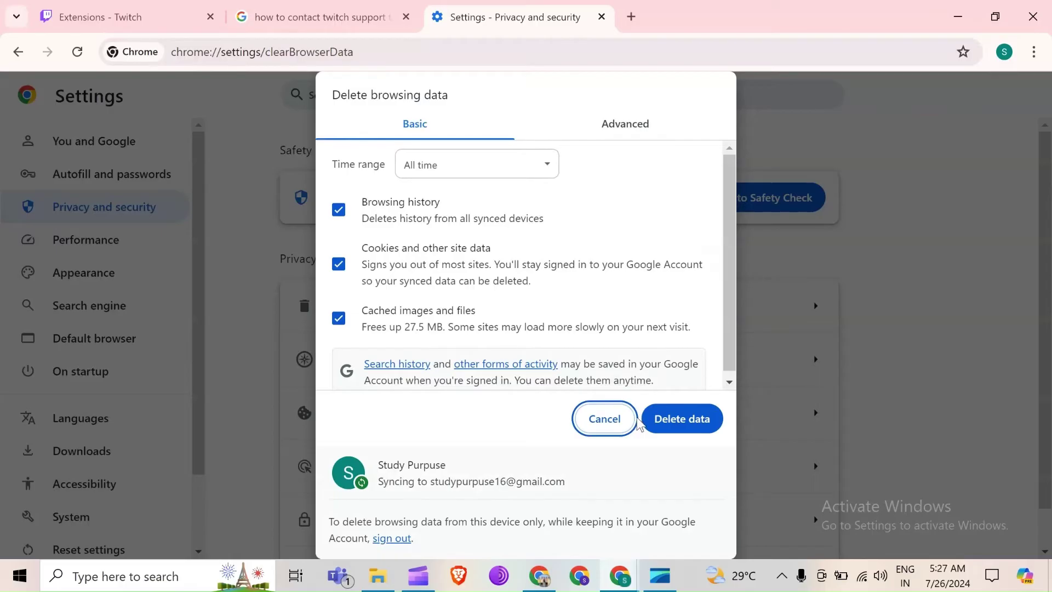
left_click(608, 430)
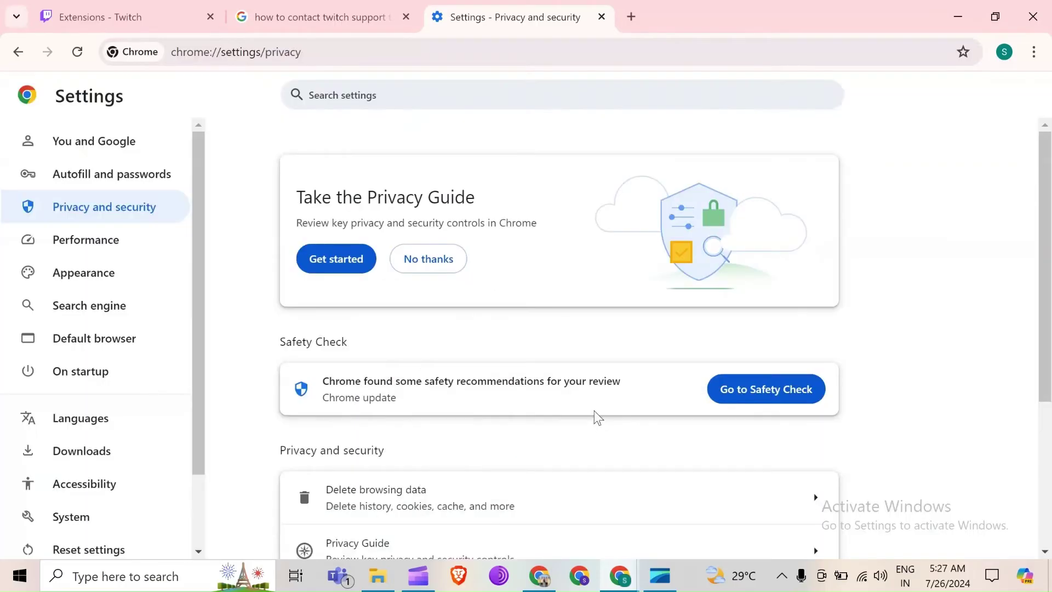
Delete the Last hour of browsing history, cookies and cached images and files.
left_click(458, 493)
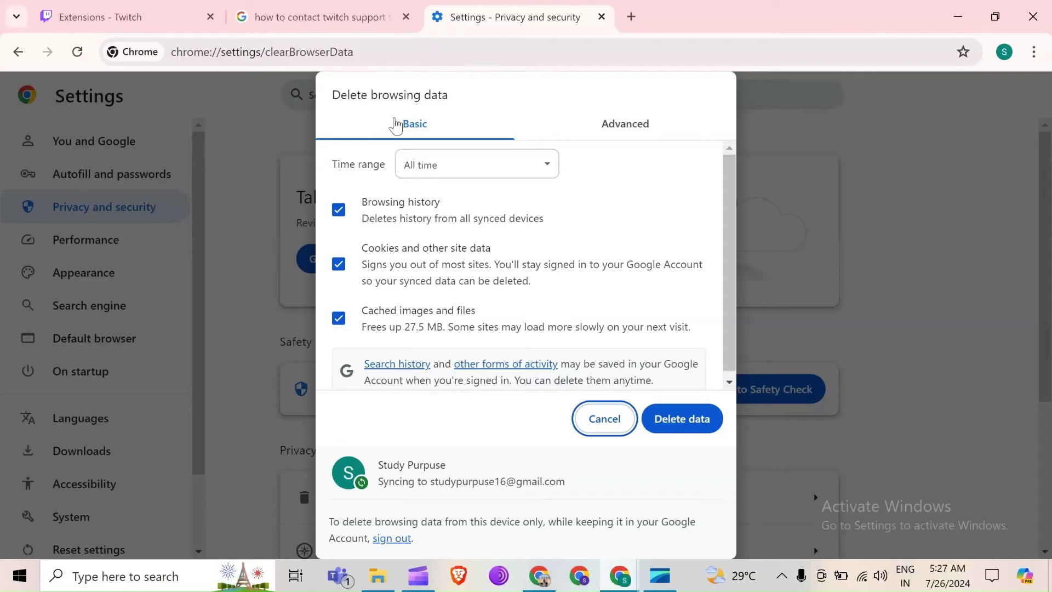
left_click(428, 169)
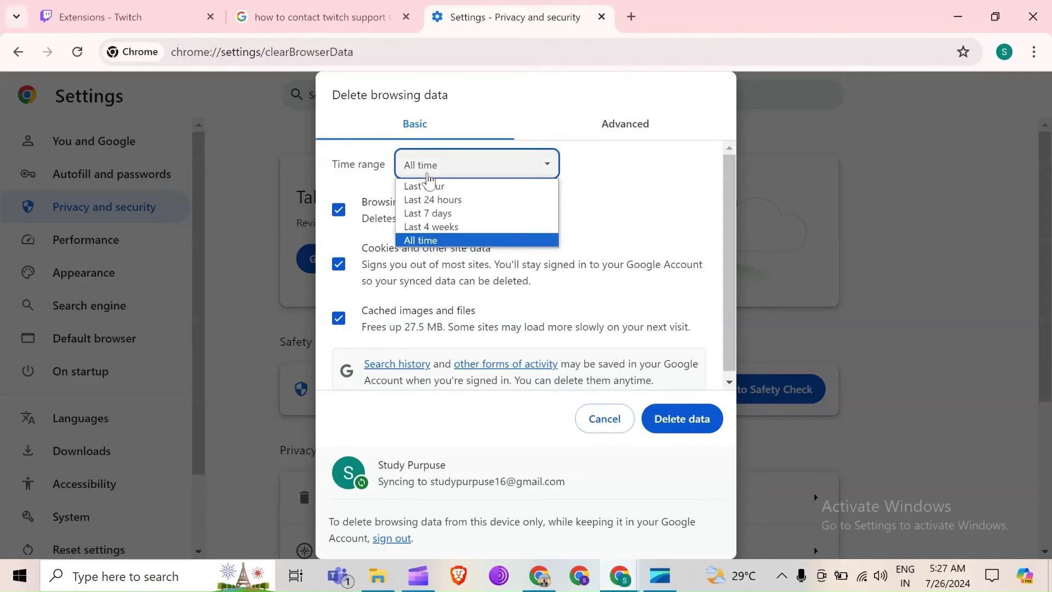
left_click(433, 189)
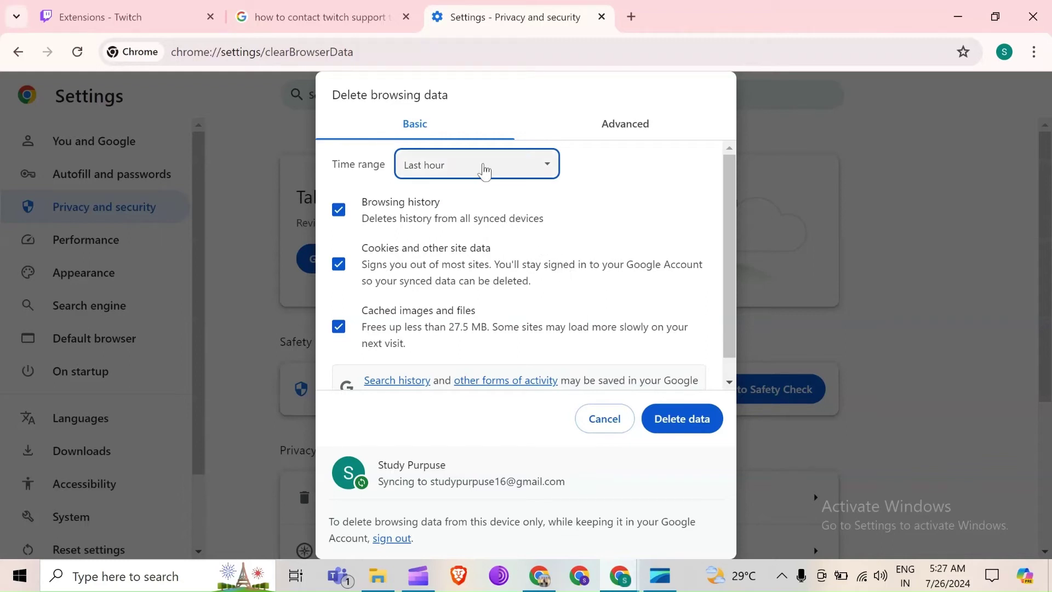
left_click(485, 170)
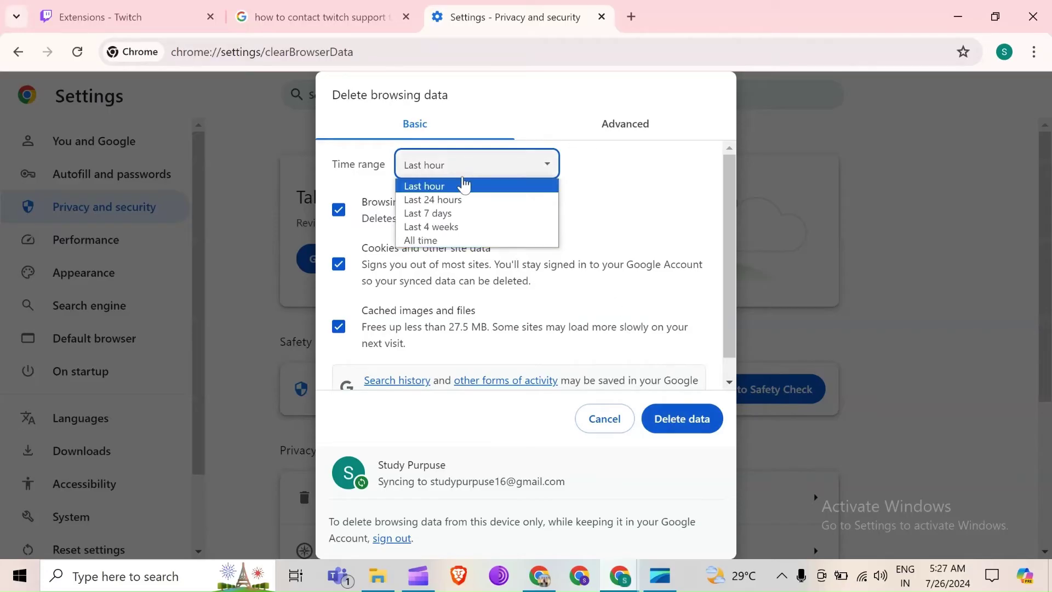
left_click(464, 186)
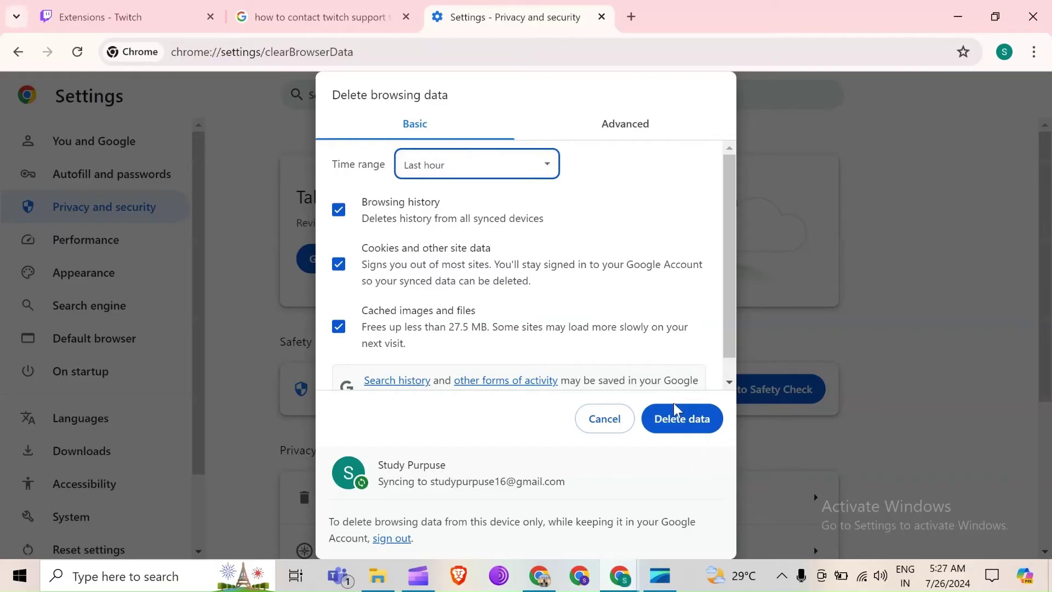
left_click(678, 422)
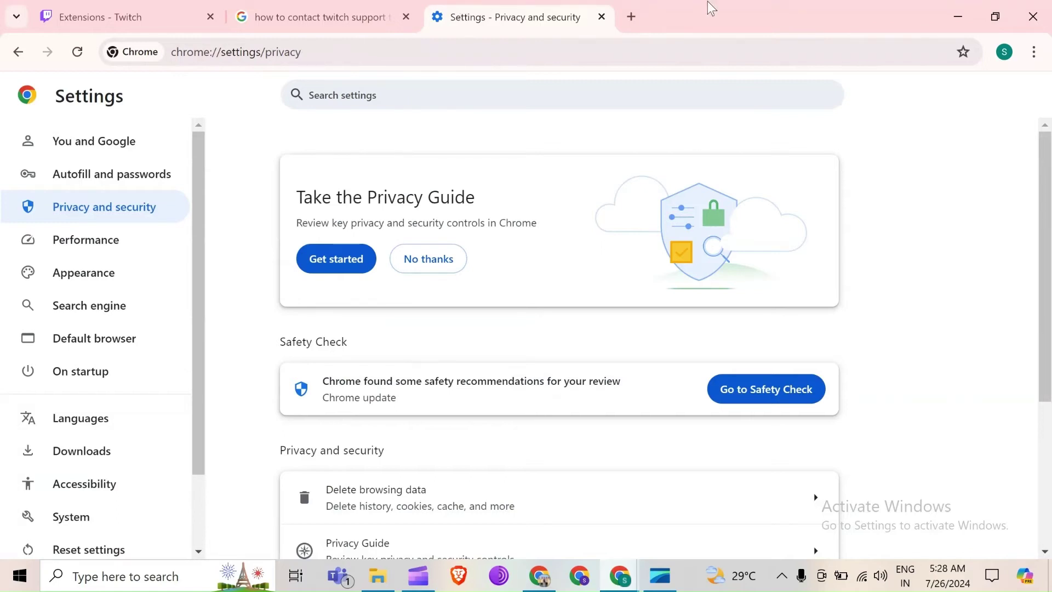
Search Google for 'is bbtv down' in a new tab and scroll through the results.
left_click(634, 15)
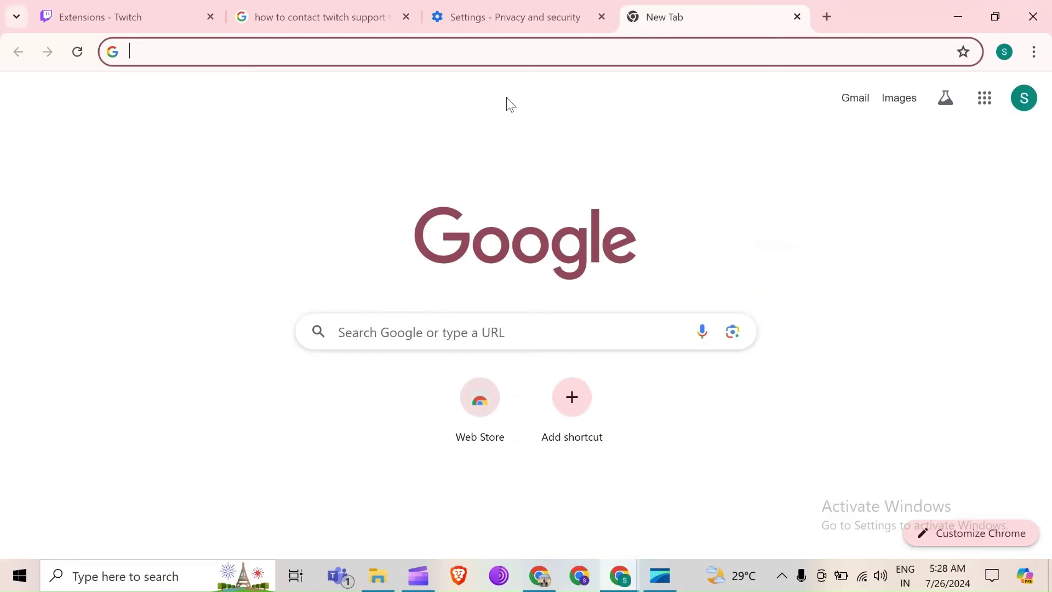
type("is b")
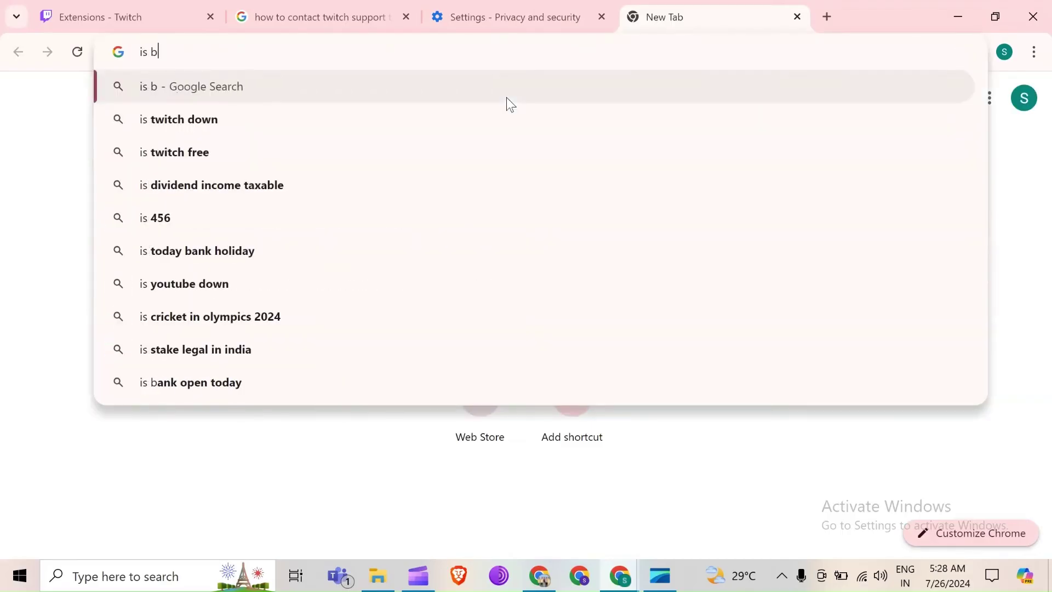
type("bt")
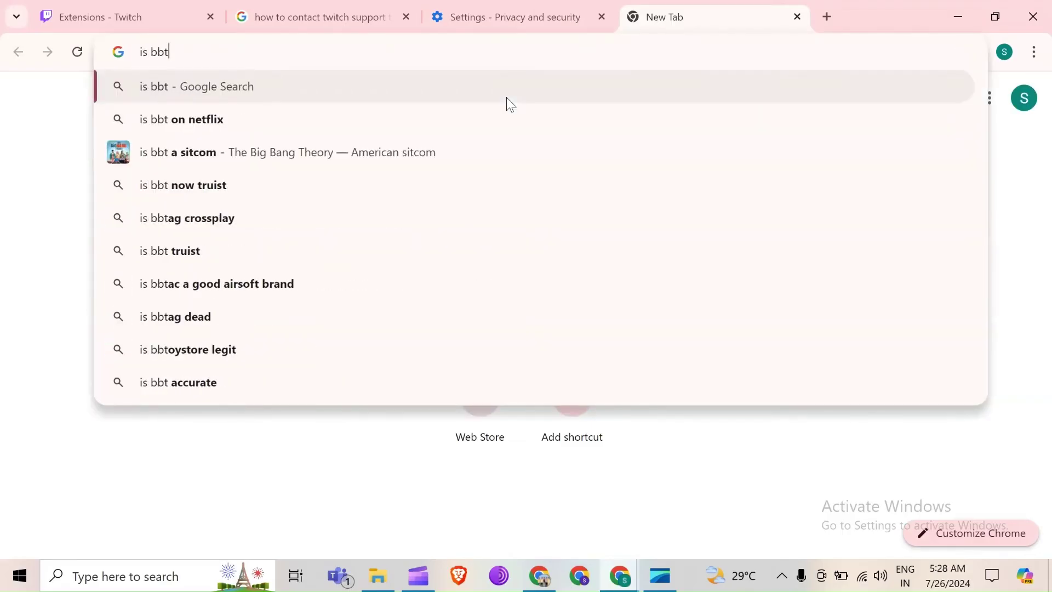
type("v ")
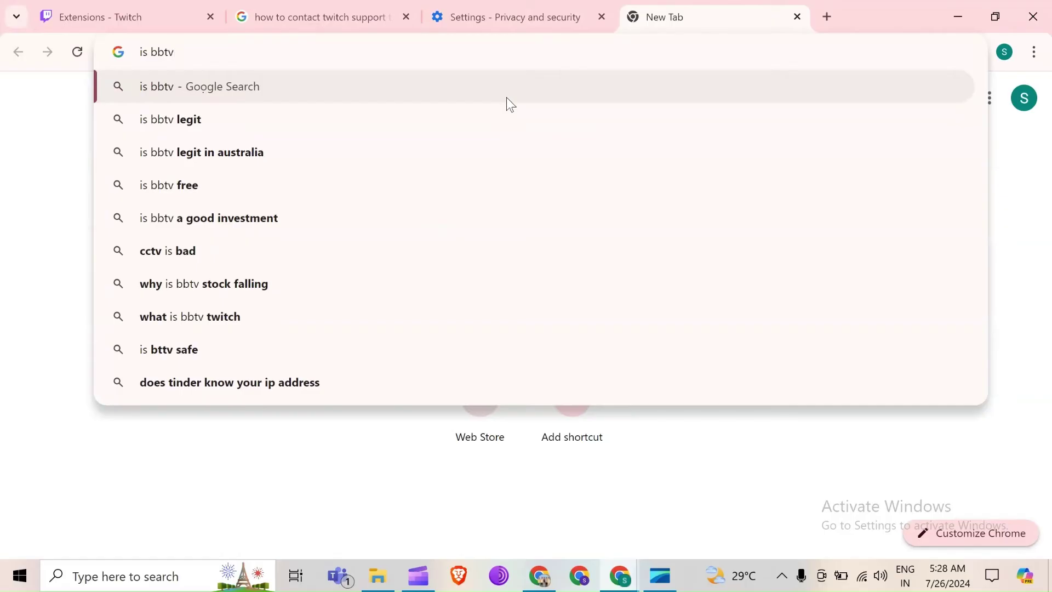
type("down")
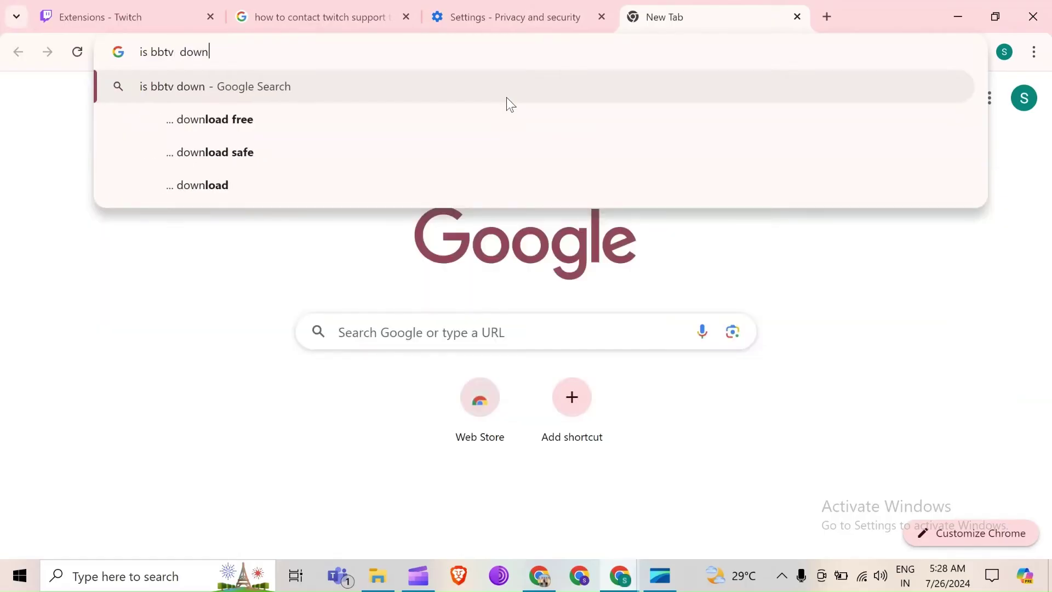
key("Return")
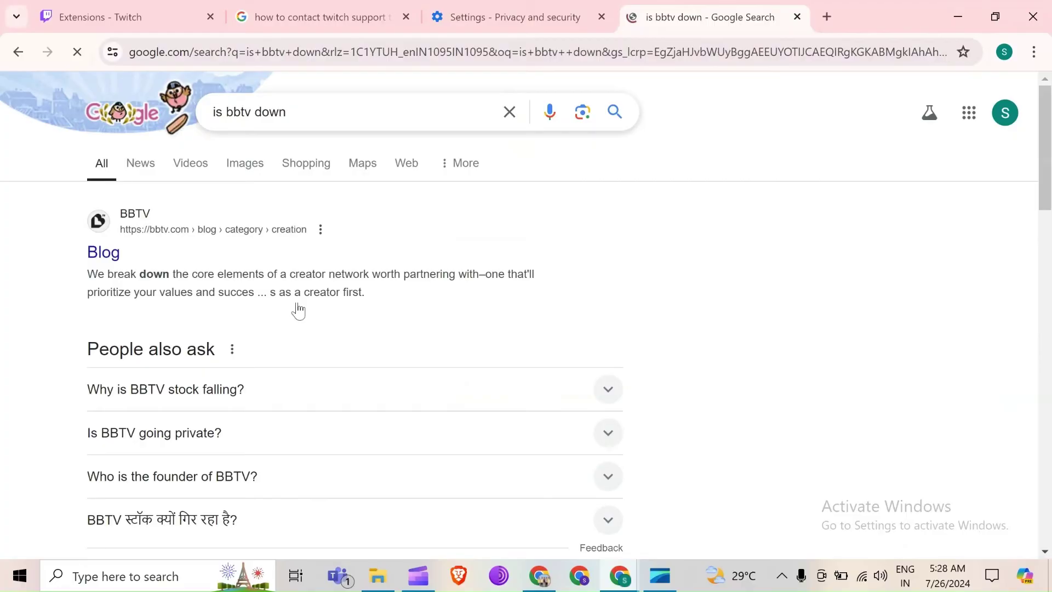
scroll(299, 314, "down", 7)
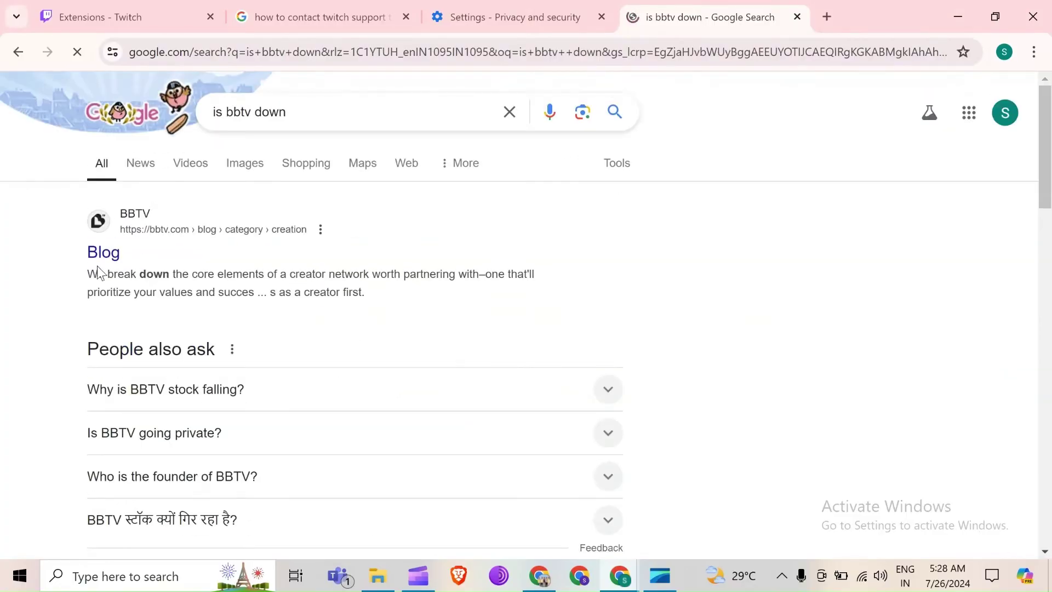
left_click(97, 259)
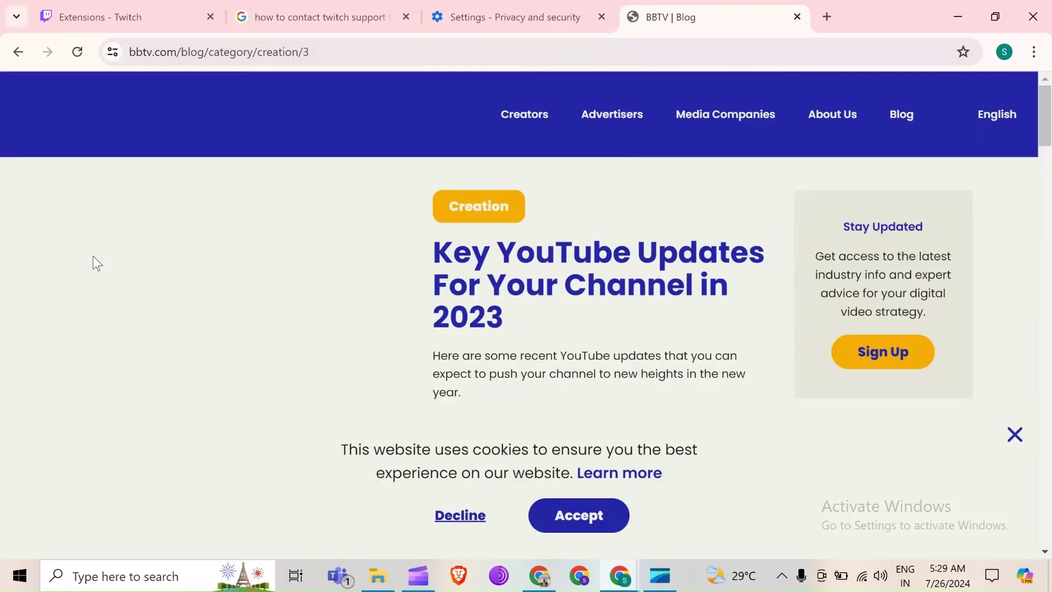
scroll(475, 364, "down", 5)
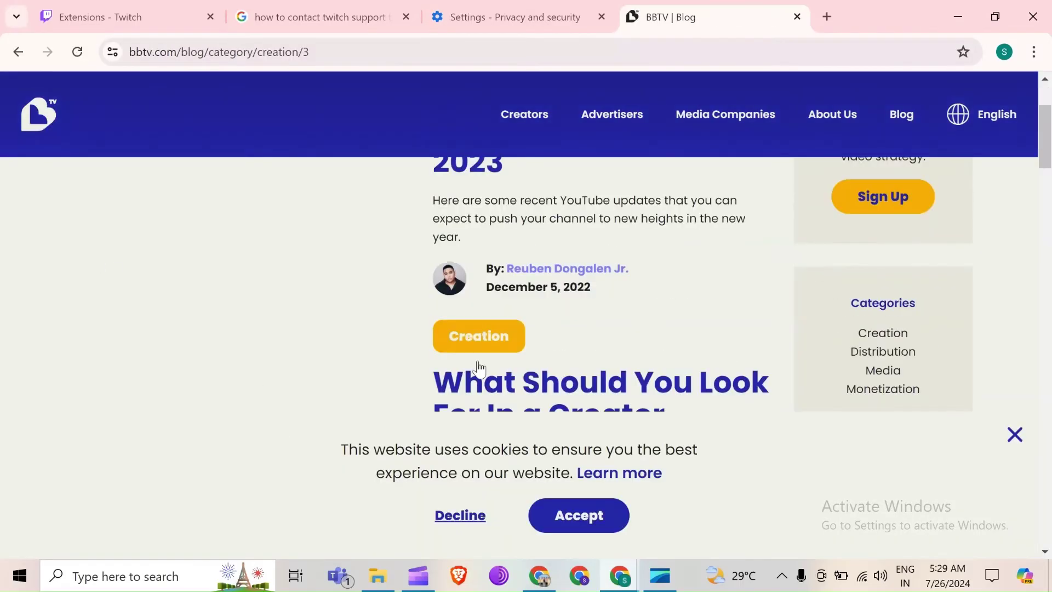
scroll(478, 361, "down", 5)
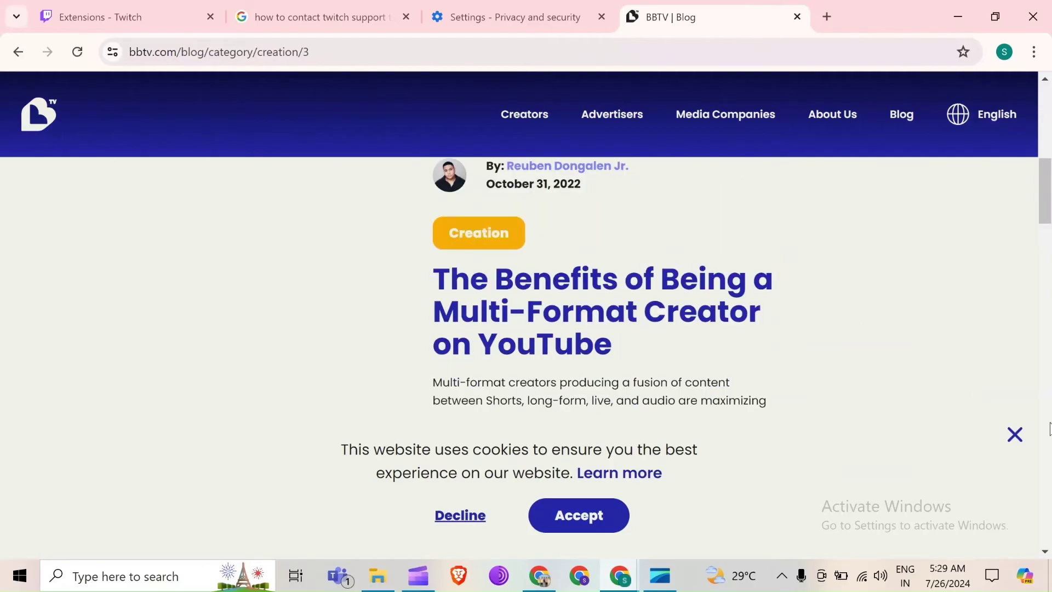
left_click(1014, 438)
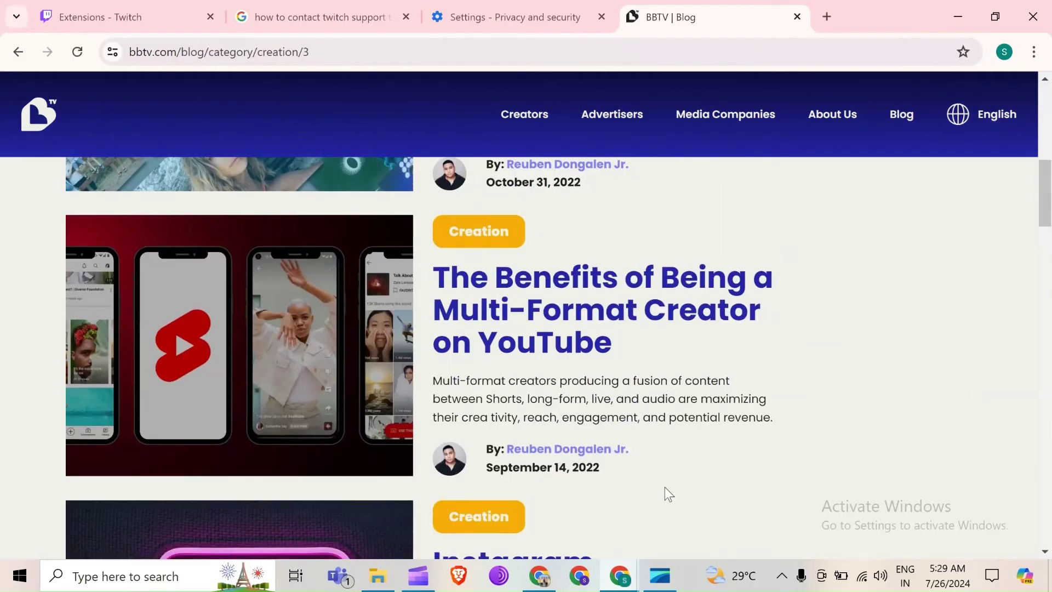
scroll(667, 492, "down", 5)
scroll(666, 494, "left", 5)
scroll(606, 371, "down", 5)
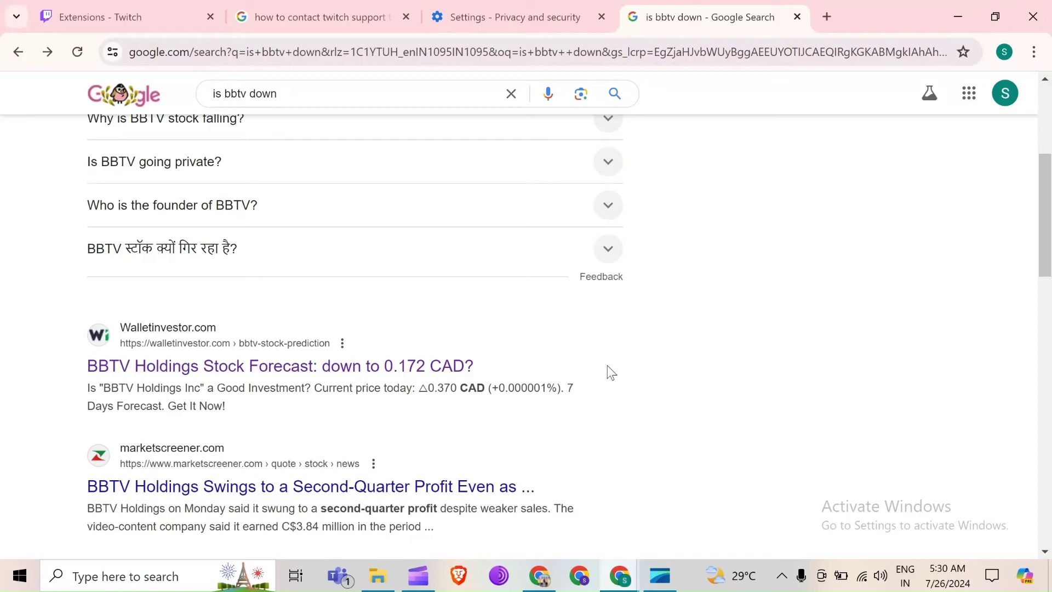
scroll(612, 373, "up", 5)
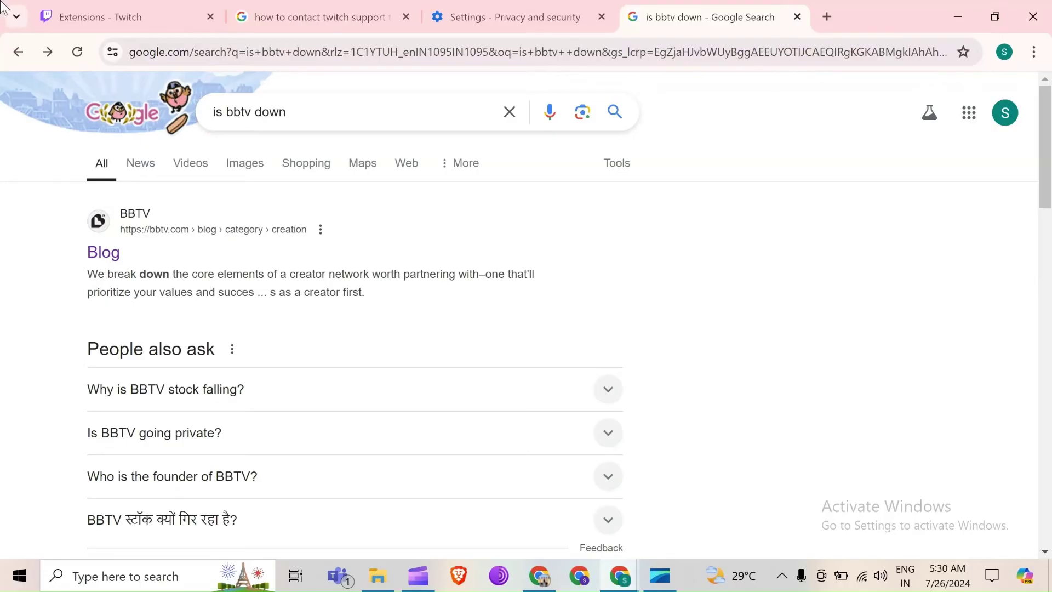
On the Twitch Extensions tab, uninstall Emotes Showcase, confirm, then install it again.
left_click(91, 9)
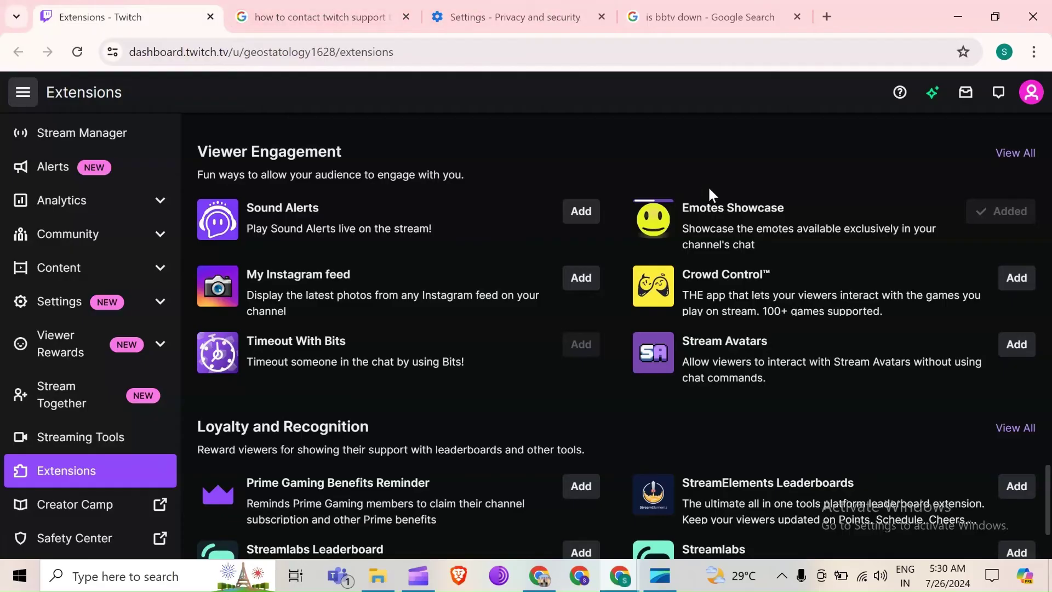
left_click(718, 226)
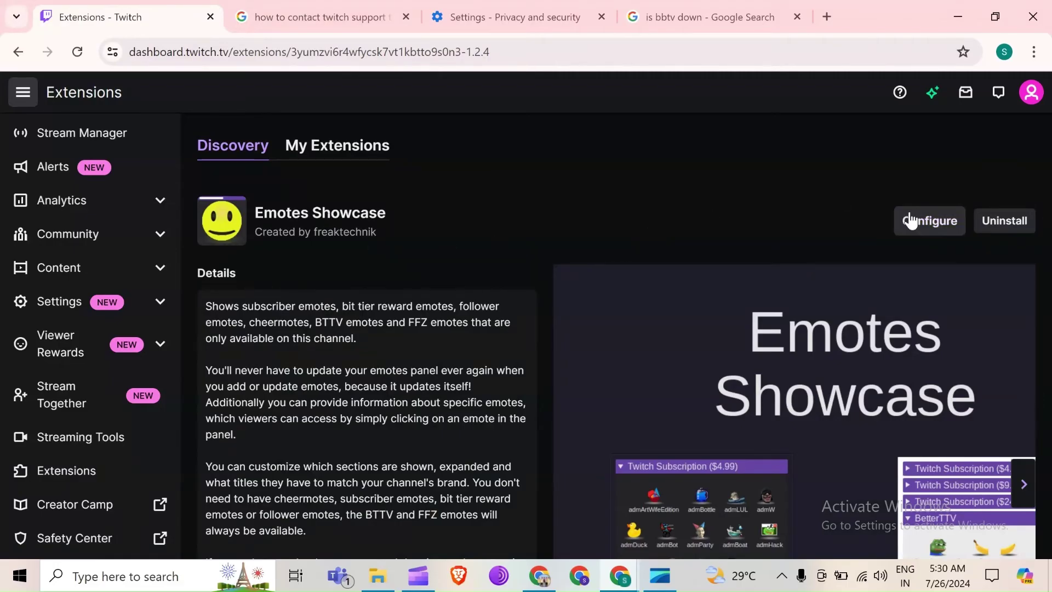
left_click(989, 224)
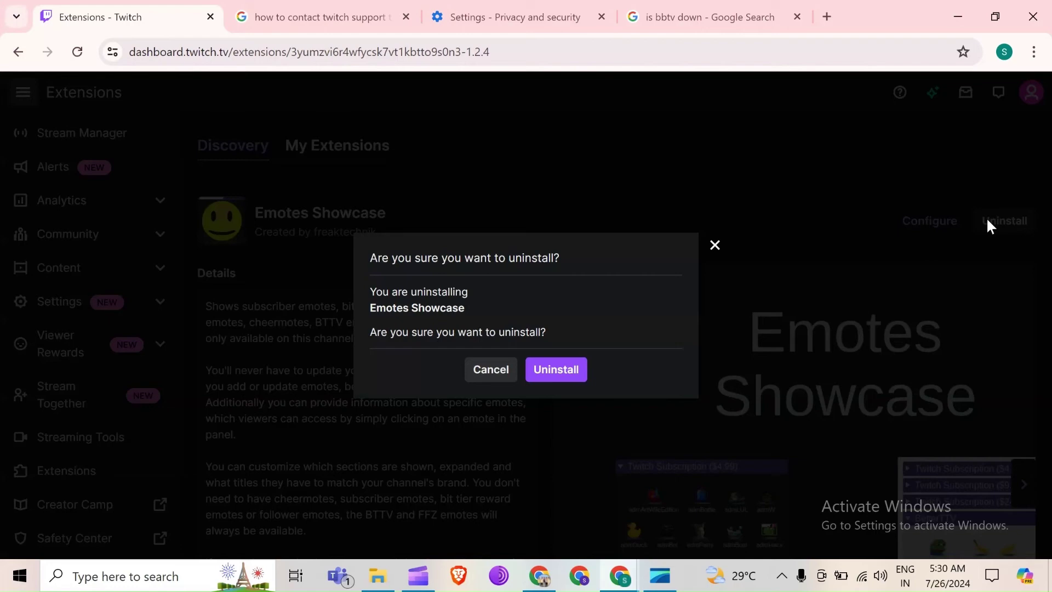
left_click(570, 377)
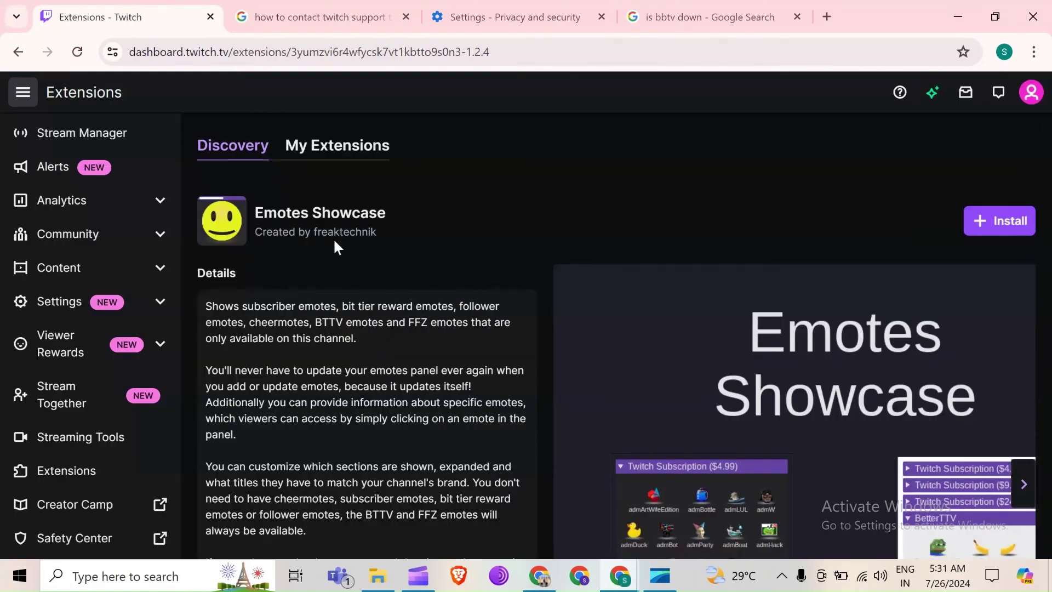
left_click(1014, 225)
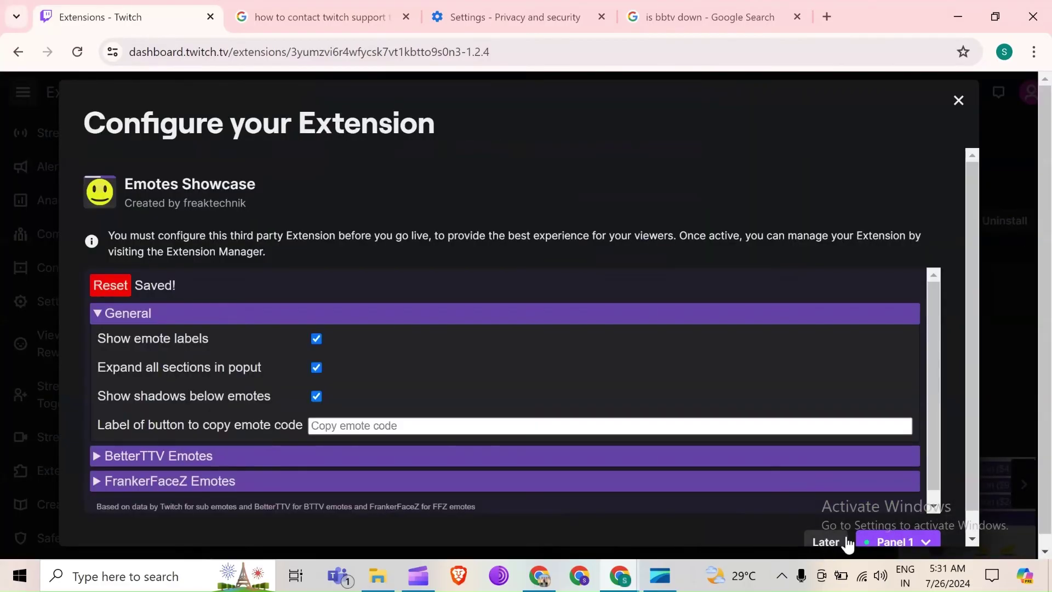
Check the Panel 1 placement options, then choose Later to skip activating Emotes Showcase.
left_click(872, 542)
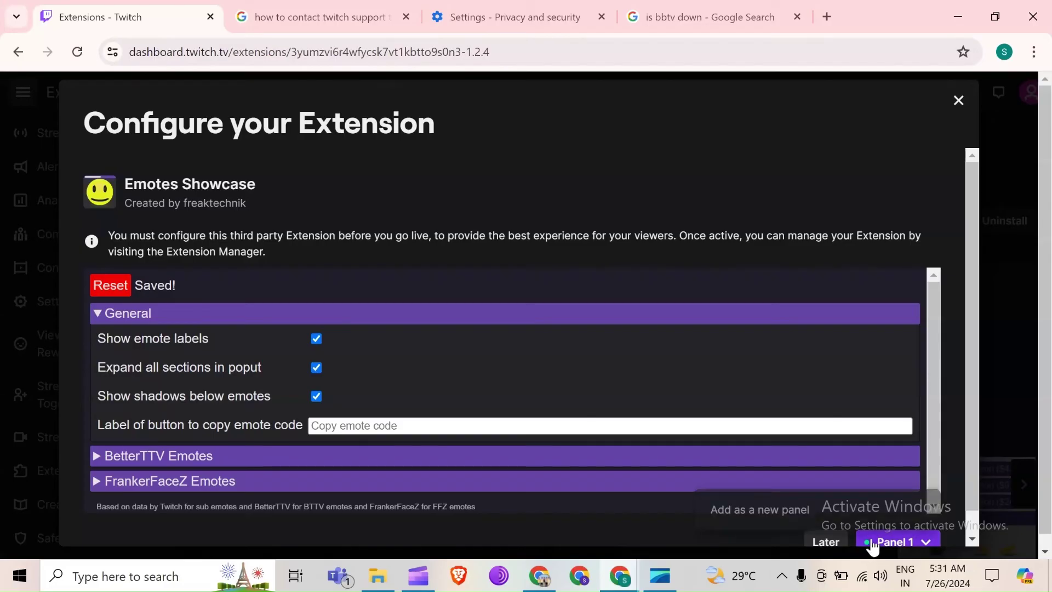
left_click(826, 543)
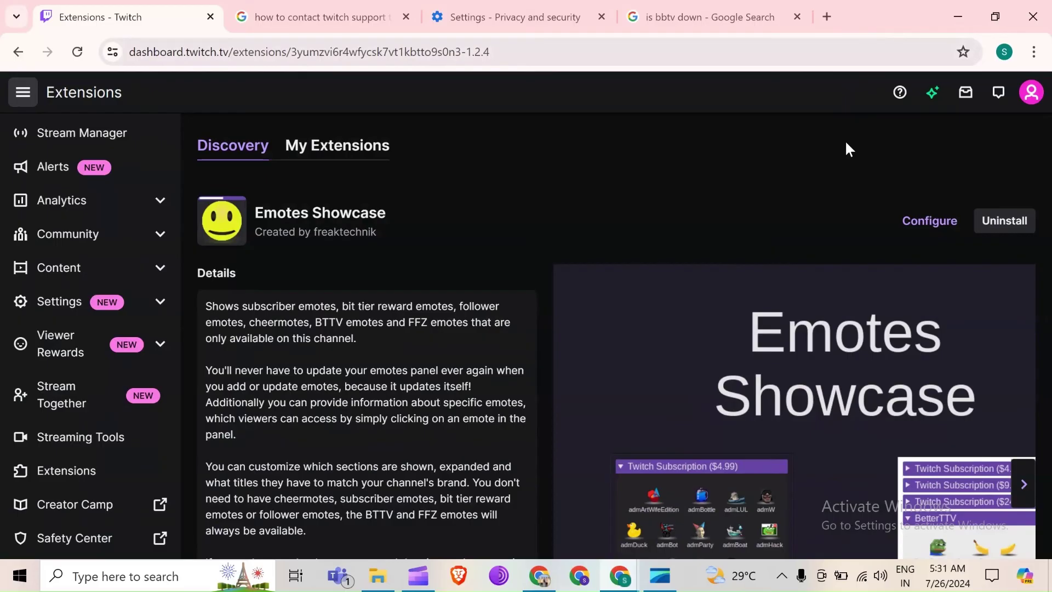
Return to the 'how to contact twitch support' search results tab.
scroll(846, 140, "down", 1)
scroll(845, 140, "up", 1)
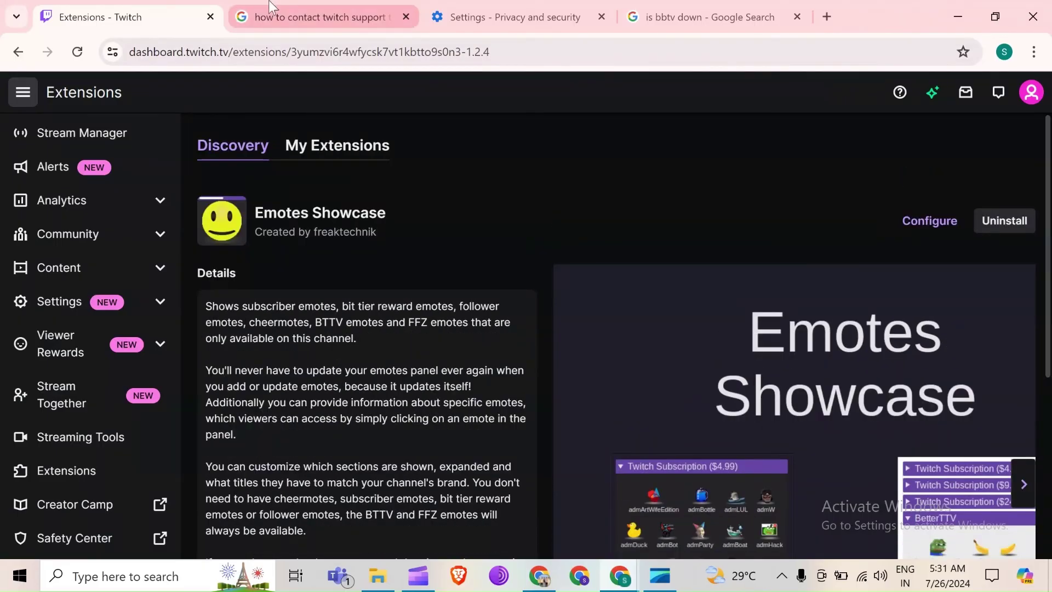
left_click(281, 13)
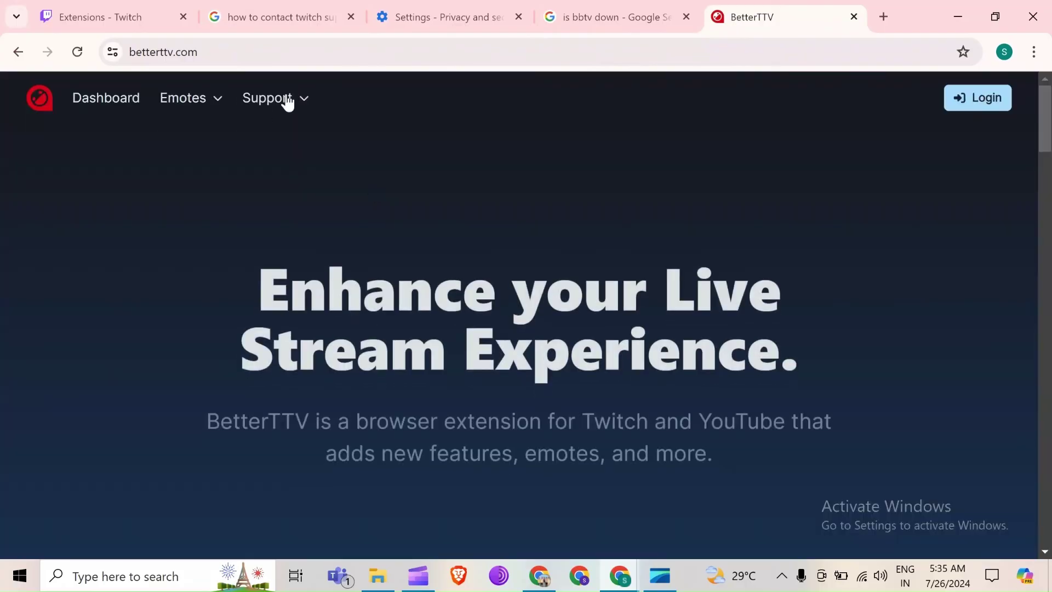
Choose Email Us from the BetterTTV Support menu to reach the contact form.
left_click(284, 101)
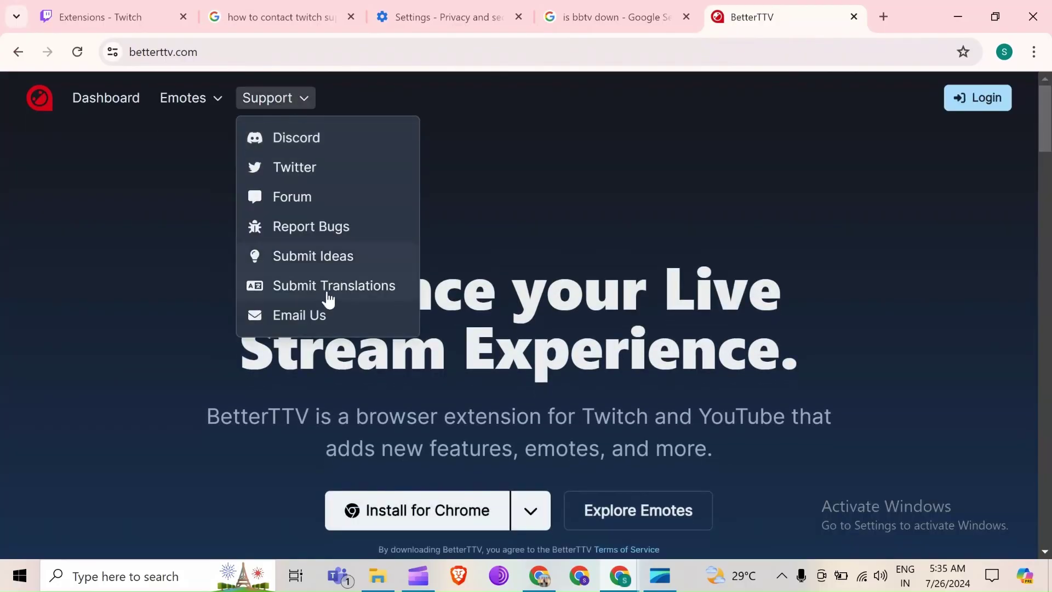
left_click(304, 324)
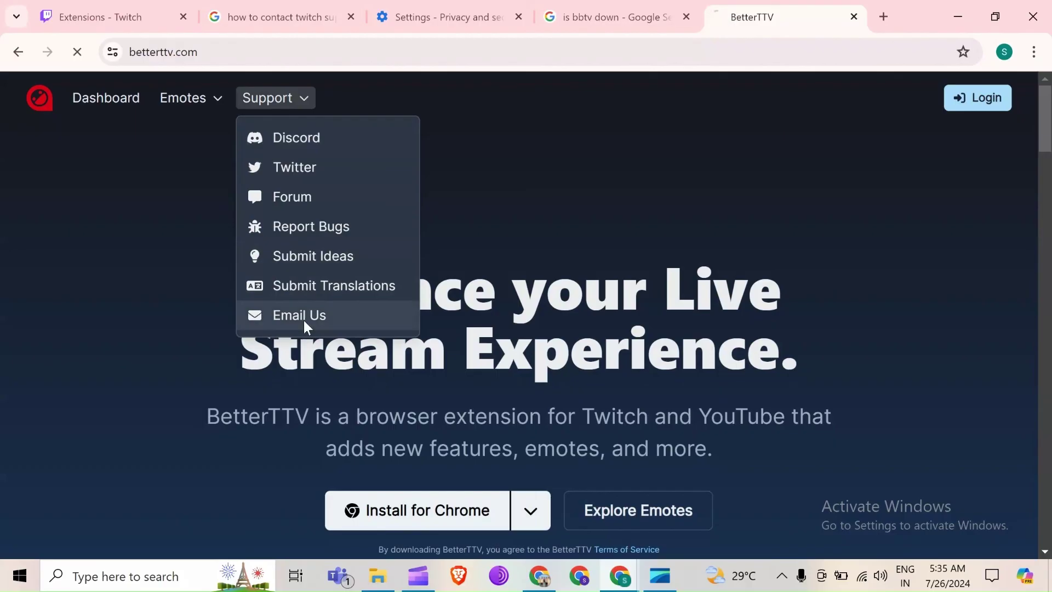